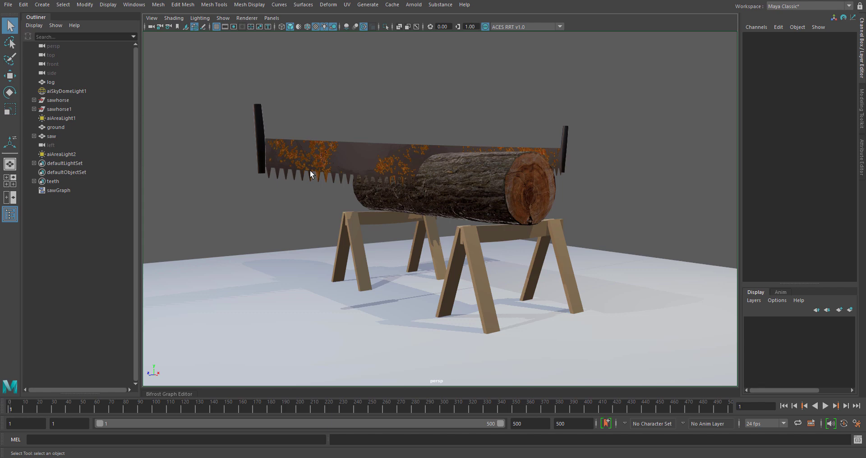
- Open the Bifrost Graph Editor and add a sin node to sawGraph, placed between the input and output nodes
{"action": "left_click", "coordinate": [168, 393]}
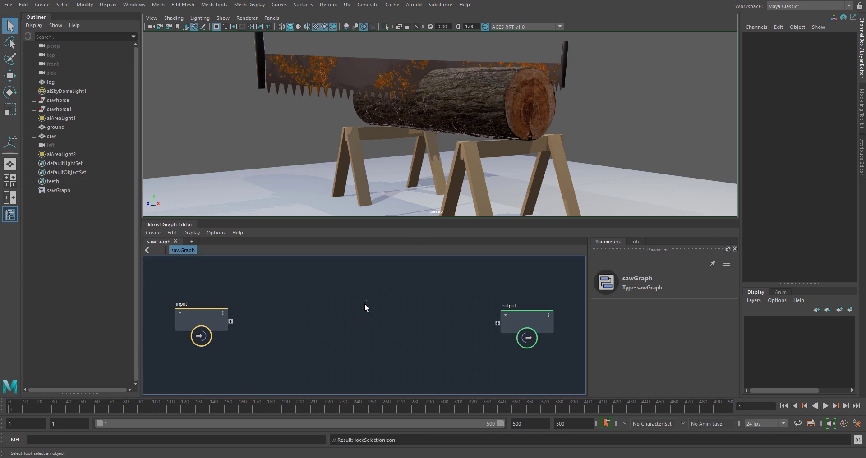
{"action": "key", "text": "Tab"}
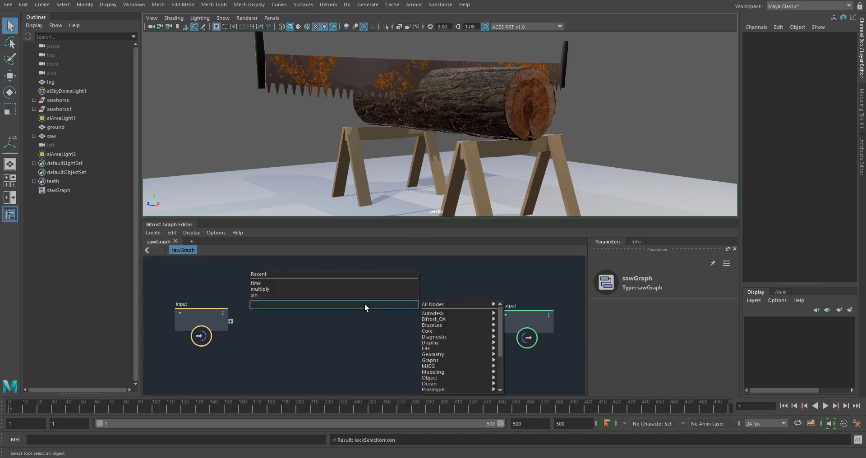
{"action": "type", "text": "sin"}
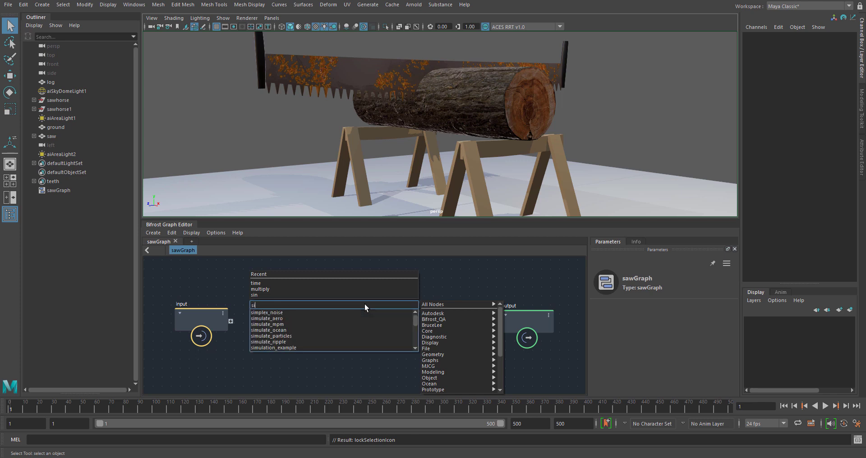
{"action": "key", "text": "Return"}
{"action": "left_click_drag", "start_coordinate": [371, 310], "coordinate": [411, 303]}
{"action": "left_click_drag", "start_coordinate": [534, 316], "coordinate": [540, 298]}
{"action": "middle_click_drag", "start_coordinate": [435, 322], "coordinate": [435, 314], "text": "alt"}
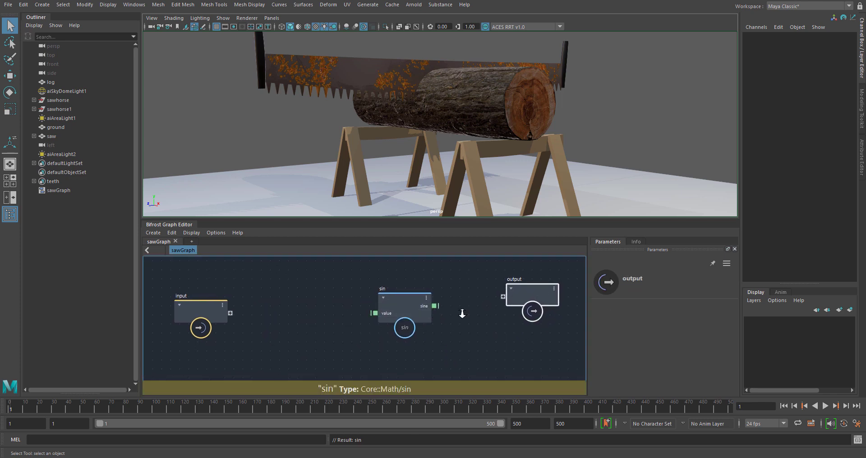
{"action": "scroll", "coordinate": [463, 312], "scroll_direction": "down", "scroll_amount": 1}
{"action": "left_click_drag", "start_coordinate": [522, 292], "coordinate": [521, 296]}
{"action": "left_click_drag", "start_coordinate": [405, 302], "coordinate": [405, 299]}
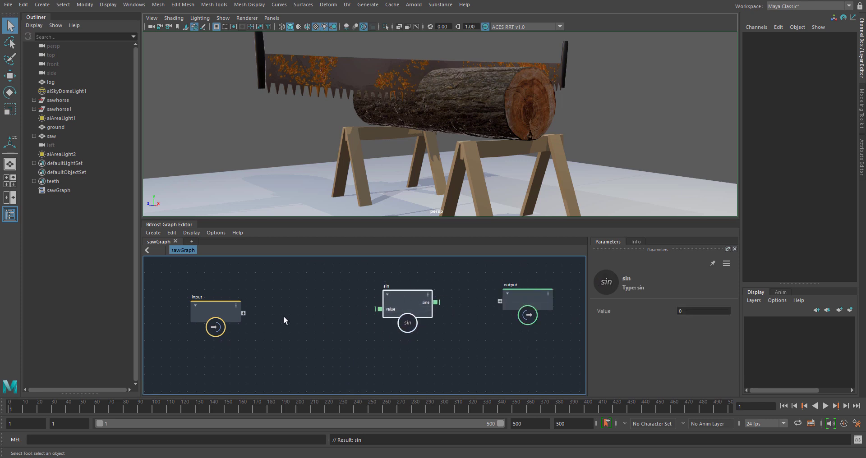
- Add a time node before sin and connect its seconds output to the sin node's value input
{"action": "key", "text": "Tab"}
{"action": "type", "text": "time"}
{"action": "key", "text": "Return"}
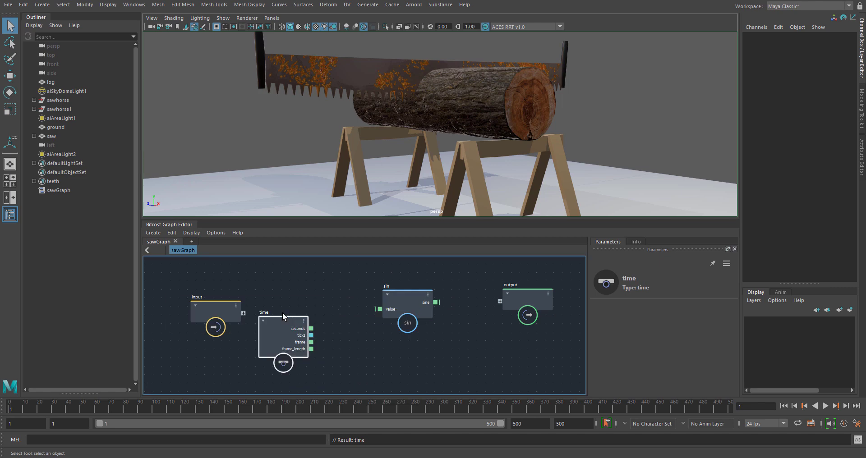
{"action": "left_click_drag", "start_coordinate": [312, 330], "coordinate": [378, 310]}
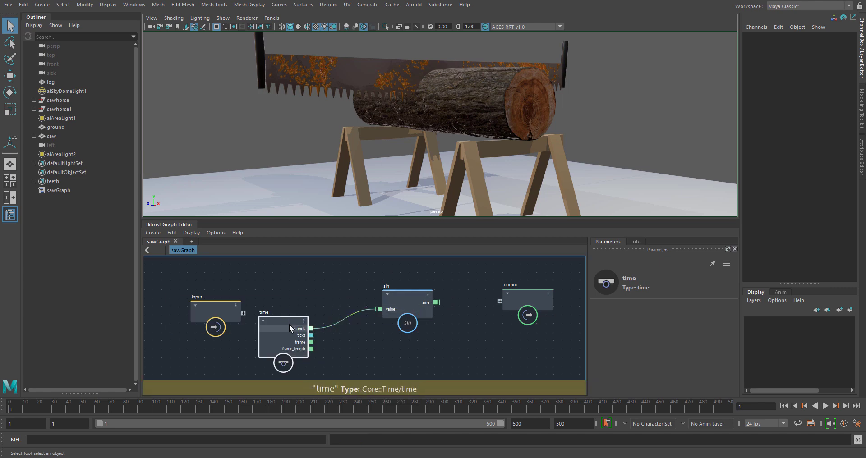
{"action": "left_click_drag", "start_coordinate": [288, 324], "coordinate": [314, 279]}
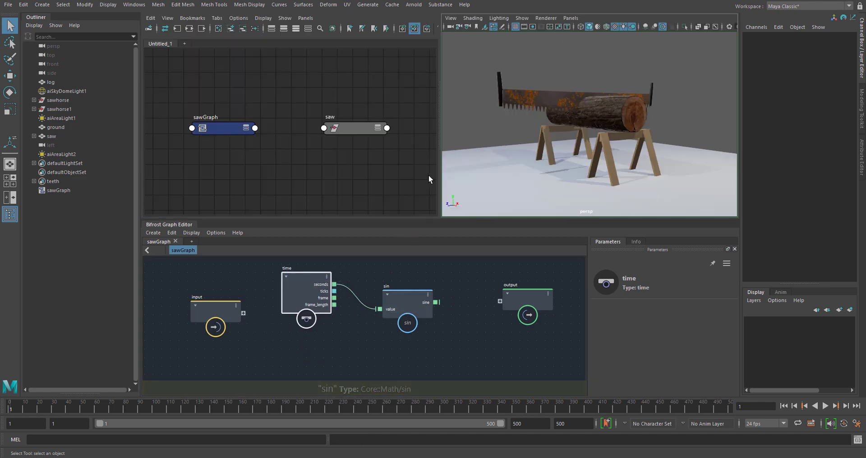
- Move the sawGraph and saw nodes up in the Node Editor and expand both to show all their attributes
{"action": "left_click", "coordinate": [347, 129], "text": "shift"}
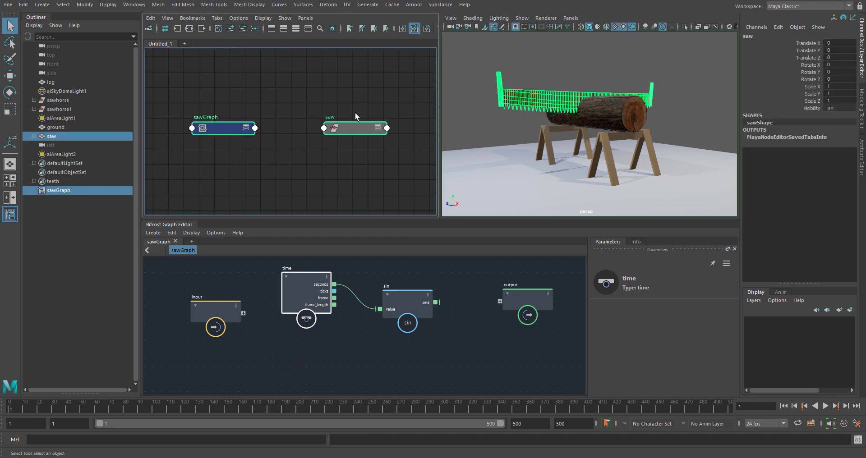
{"action": "middle_click_drag", "start_coordinate": [348, 126], "coordinate": [354, 89], "text": "alt"}
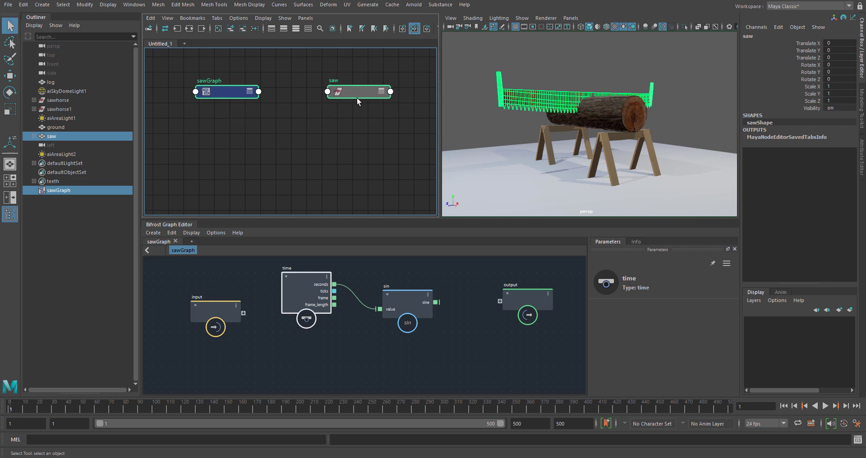
{"action": "key", "text": "3"}
{"action": "left_click", "coordinate": [295, 157]}
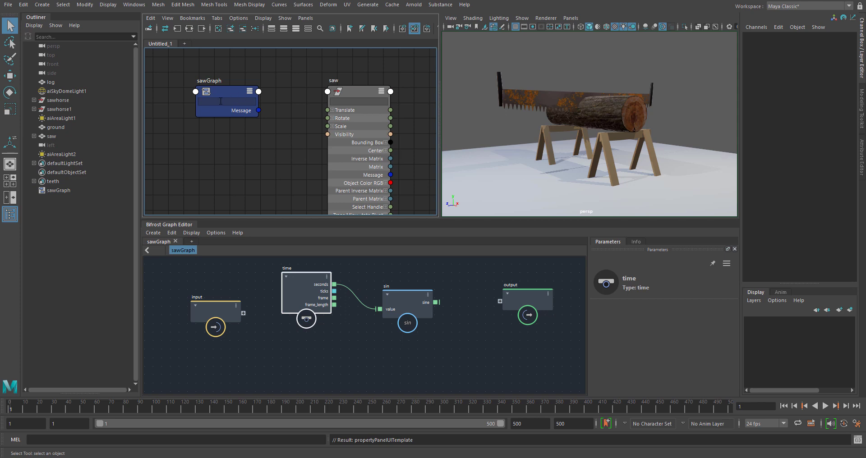
- Connect the sin node's sine to the graph output, and link sawGraph's Sine to the saw's Translate Z
{"action": "left_click_drag", "start_coordinate": [438, 302], "coordinate": [499, 301]}
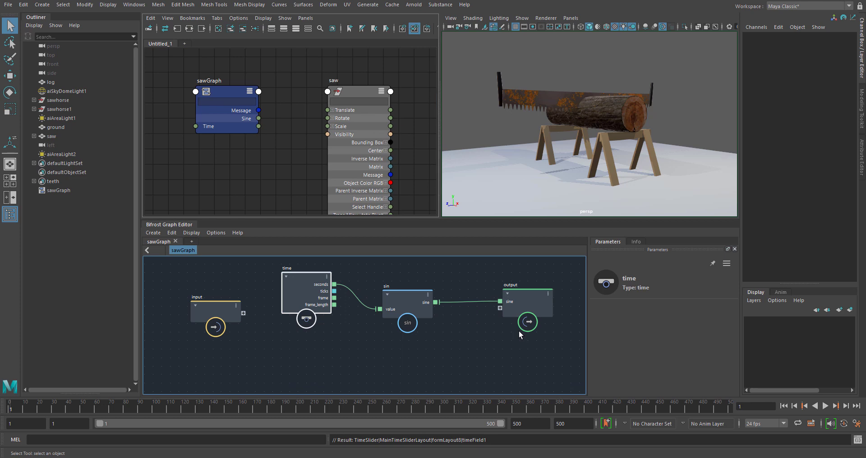
{"action": "left_click", "coordinate": [332, 110]}
{"action": "left_click_drag", "start_coordinate": [259, 119], "coordinate": [328, 134]}
- Play the animation with the perspective view enlarged to preview the saw's motion, then stop and return to the first frame
{"action": "left_click", "coordinate": [825, 406]}
{"action": "key", "text": "space"}
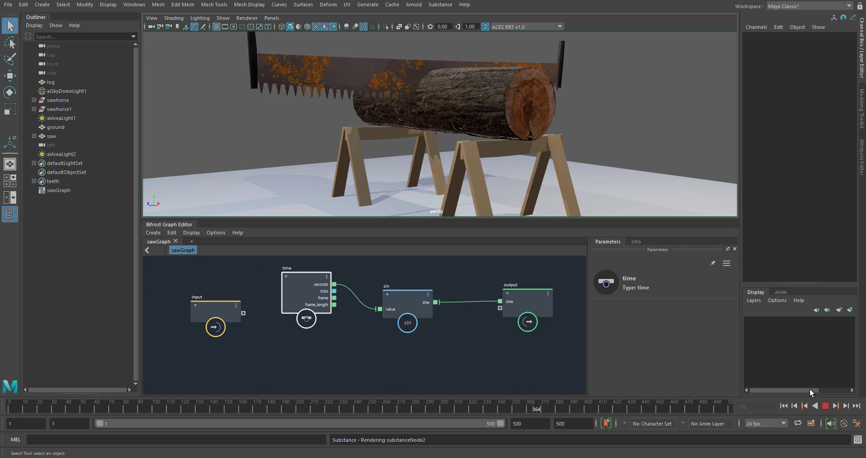
{"action": "left_click", "coordinate": [825, 407]}
{"action": "left_click", "coordinate": [784, 406]}
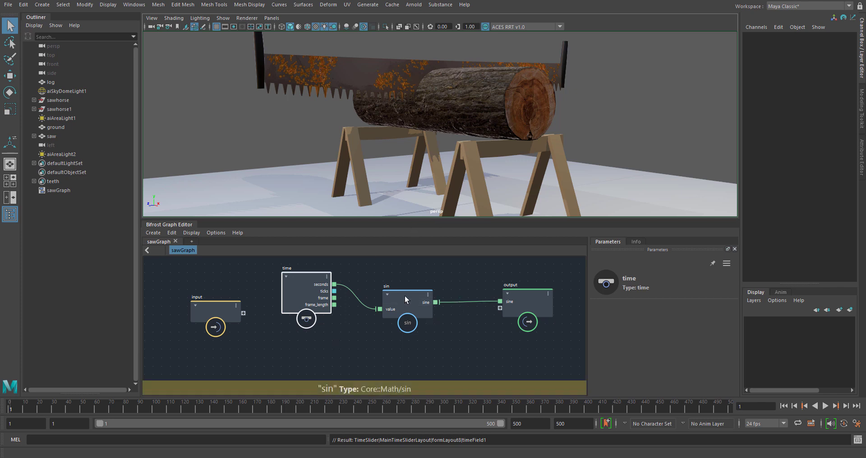
- Spread out the graph nodes and add a multiply node below the time and sin nodes
{"action": "left_click_drag", "start_coordinate": [431, 293], "coordinate": [438, 298]}
{"action": "scroll", "coordinate": [464, 286], "scroll_direction": "down", "scroll_amount": 1}
{"action": "middle_click_drag", "start_coordinate": [465, 287], "coordinate": [478, 277], "text": "alt"}
{"action": "left_click_drag", "start_coordinate": [525, 288], "coordinate": [539, 286]}
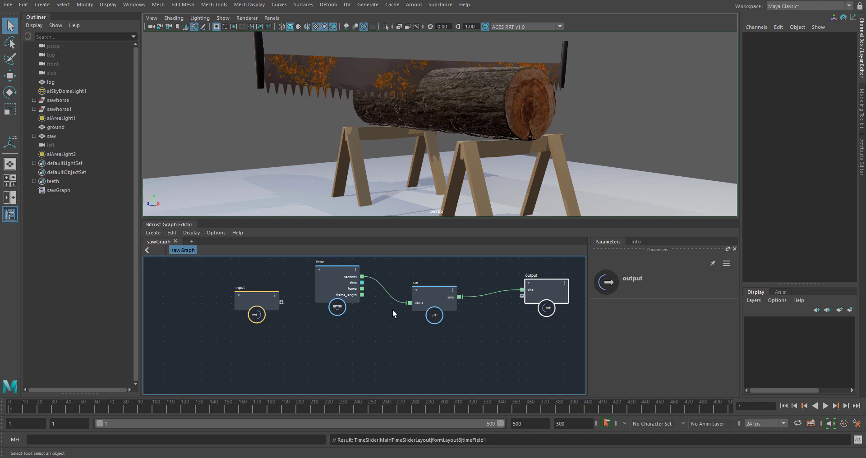
{"action": "key", "text": "Tab"}
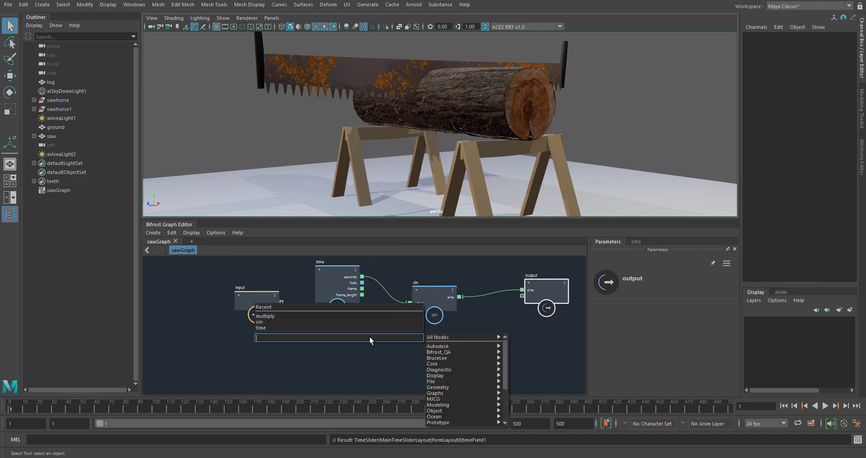
{"action": "type", "text": "multpi"}
{"action": "key", "text": "BackSpace"}
{"action": "key", "text": "BackSpace"}
{"action": "key", "text": "Return"}
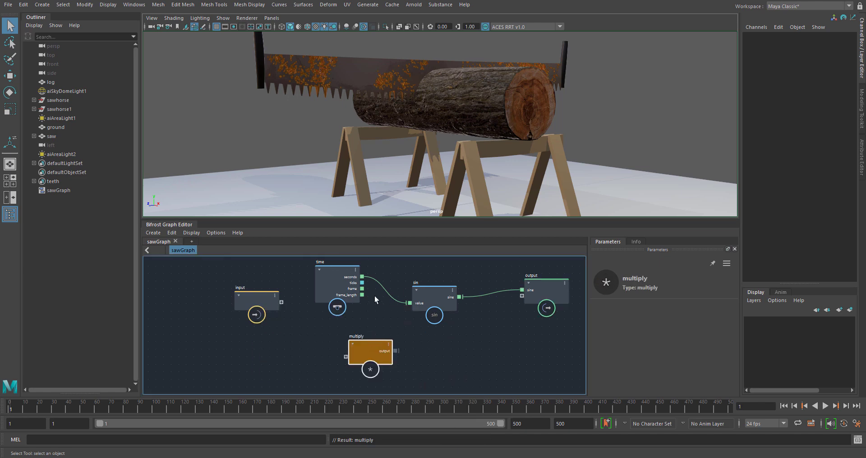
- Disconnect time's seconds output from sin, connect it to the multiply node, and arrange the nodes in order
{"action": "left_click_drag", "start_coordinate": [343, 273], "coordinate": [236, 298]}
{"action": "left_click_drag", "start_coordinate": [312, 289], "coordinate": [298, 292]}
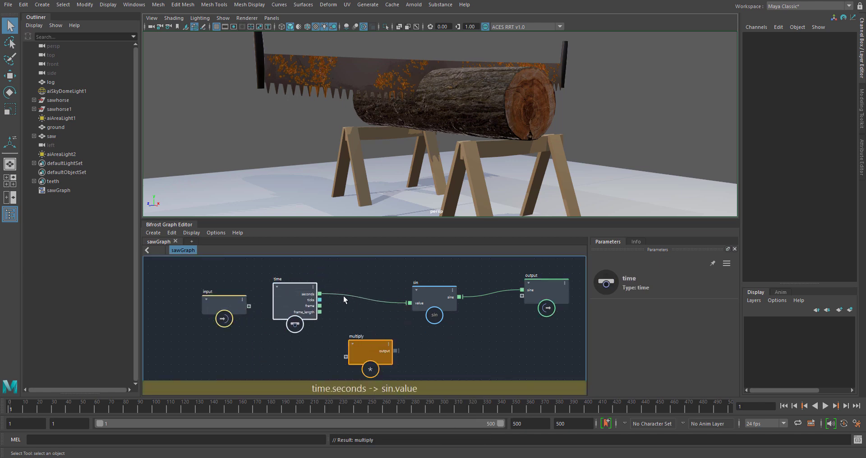
{"action": "left_click_drag", "start_coordinate": [407, 305], "coordinate": [372, 319]}
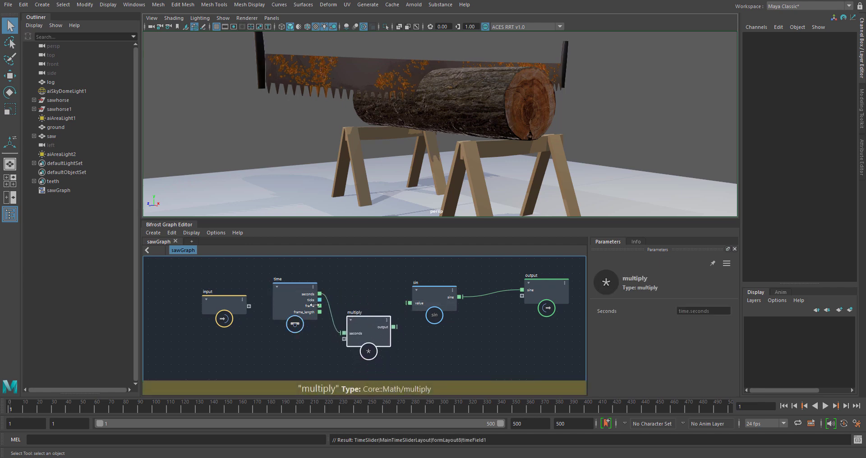
{"action": "left_click_drag", "start_coordinate": [297, 298], "coordinate": [289, 300]}
{"action": "left_click_drag", "start_coordinate": [362, 323], "coordinate": [356, 318]}
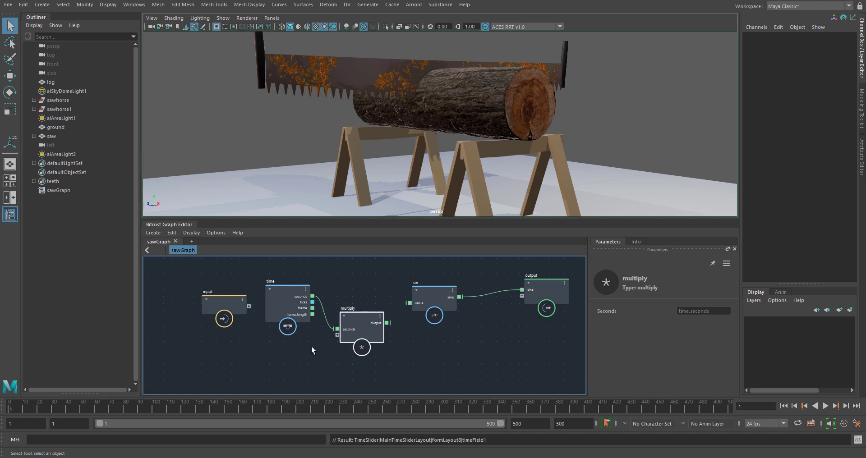
- Create a value node set to 5 on the multiply node's free input and connect multiply's output to sin's value
{"action": "right_click", "coordinate": [338, 338]}
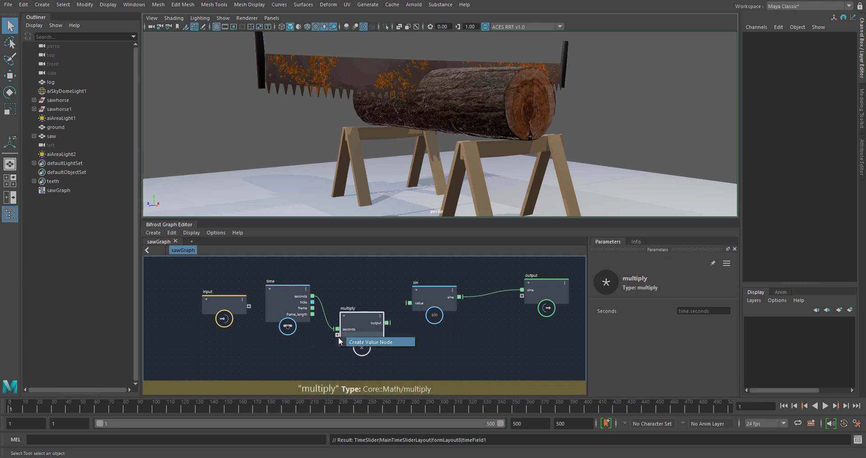
{"action": "left_click", "coordinate": [355, 341]}
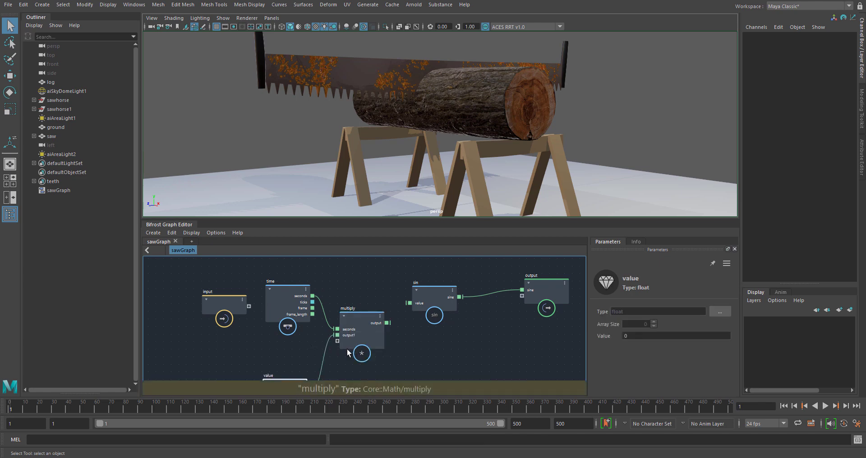
{"action": "left_click", "coordinate": [631, 336]}
{"action": "type", "text": "5"}
{"action": "key", "text": "Tab"}
{"action": "key", "text": "Escape"}
{"action": "left_click_drag", "start_coordinate": [388, 323], "coordinate": [409, 303]}
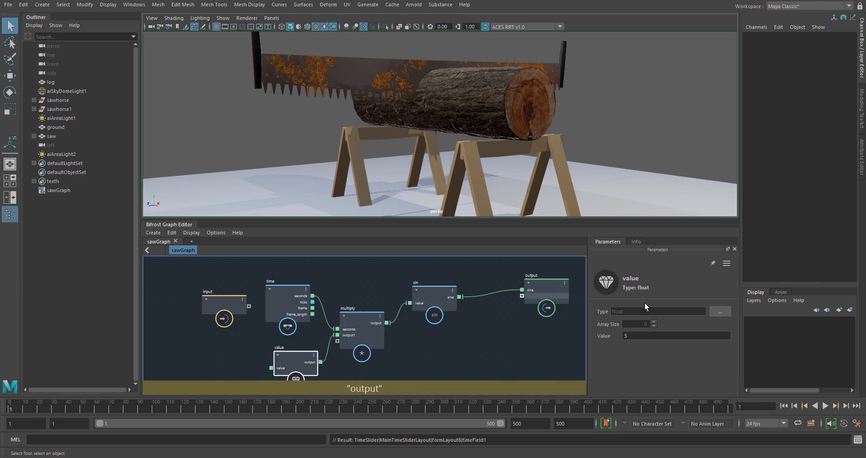
- Play back the animation to check the saw's speed, then stop and return to the first frame
{"action": "left_click", "coordinate": [828, 407]}
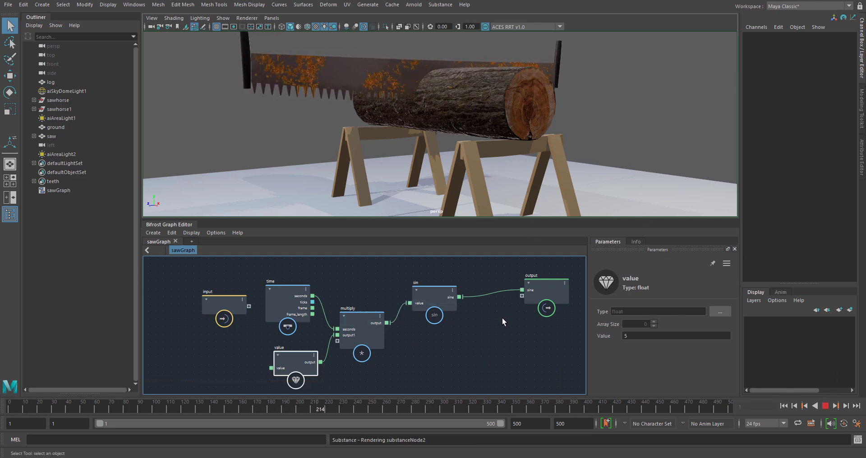
{"action": "left_click", "coordinate": [826, 406]}
{"action": "left_click", "coordinate": [784, 406]}
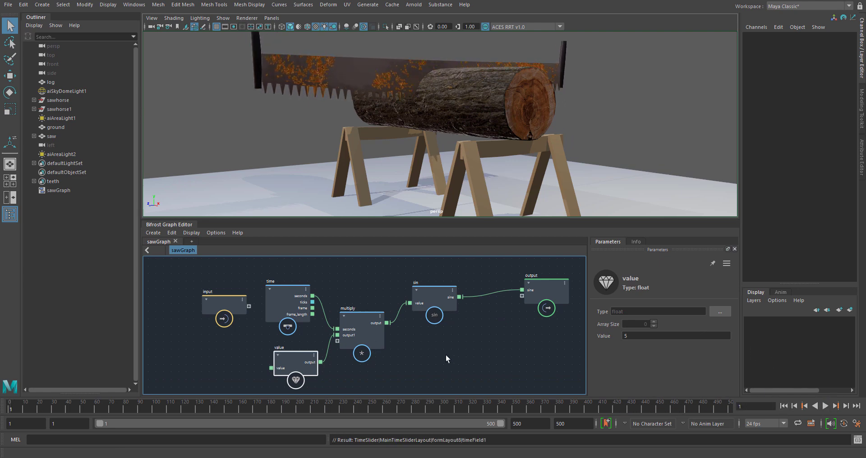
- Make room before the output node, then duplicate the multiply and value nodes and place the copies between sin and output
{"action": "middle_click_drag", "start_coordinate": [483, 335], "coordinate": [453, 317], "text": "alt"}
{"action": "left_click_drag", "start_coordinate": [516, 278], "coordinate": [564, 281]}
{"action": "right_click_drag", "start_coordinate": [514, 313], "coordinate": [486, 316], "text": "alt"}
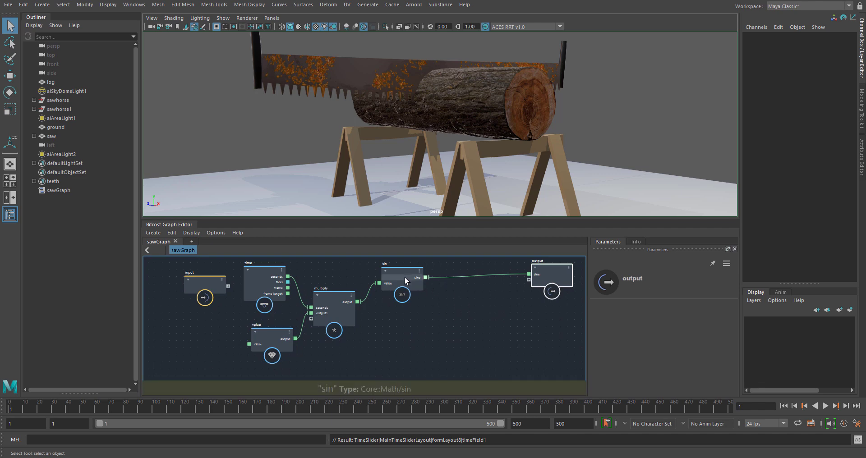
{"action": "left_click_drag", "start_coordinate": [404, 276], "coordinate": [406, 279]}
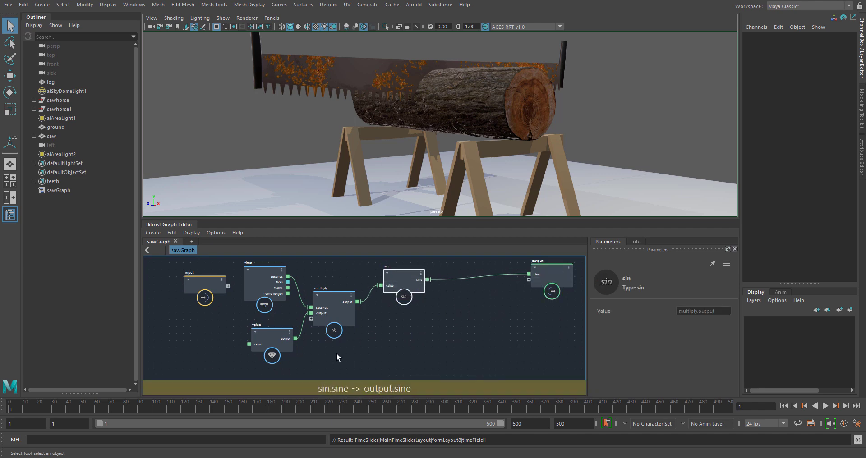
{"action": "left_click_drag", "start_coordinate": [237, 321], "coordinate": [381, 357]}
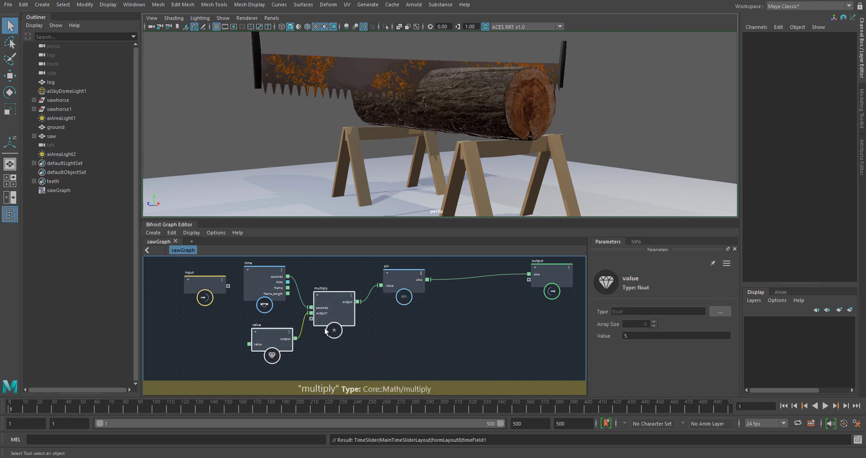
{"action": "key", "text": "ctrl+c"}
{"action": "key", "text": "ctrl+v"}
{"action": "left_click_drag", "start_coordinate": [481, 304], "coordinate": [482, 328]}
{"action": "left_click_drag", "start_coordinate": [416, 309], "coordinate": [419, 335], "text": "ctrl+alt+shift"}
{"action": "middle_click_drag", "start_coordinate": [469, 310], "coordinate": [418, 301], "text": "alt"}
{"action": "scroll", "coordinate": [417, 301], "scroll_direction": "up", "scroll_amount": 2}
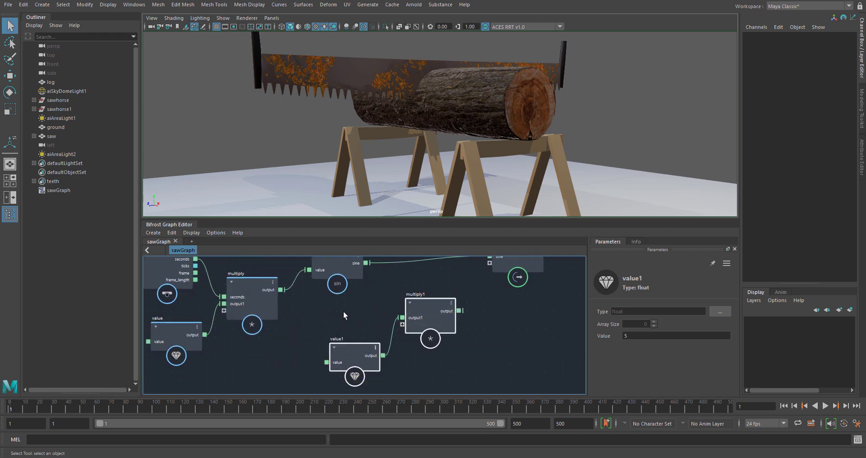
- Connect sin's sine output to multiply1, connect multiply1's output to the graph's sine output, and tidy the node positions
{"action": "left_click_drag", "start_coordinate": [364, 299], "coordinate": [296, 330], "text": "ctrl+alt"}
{"action": "middle_click_drag", "start_coordinate": [479, 298], "coordinate": [441, 318], "text": "alt"}
{"action": "left_click_drag", "start_coordinate": [477, 281], "coordinate": [363, 343]}
{"action": "left_click_drag", "start_coordinate": [493, 295], "coordinate": [511, 307]}
{"action": "left_click_drag", "start_coordinate": [390, 323], "coordinate": [479, 301]}
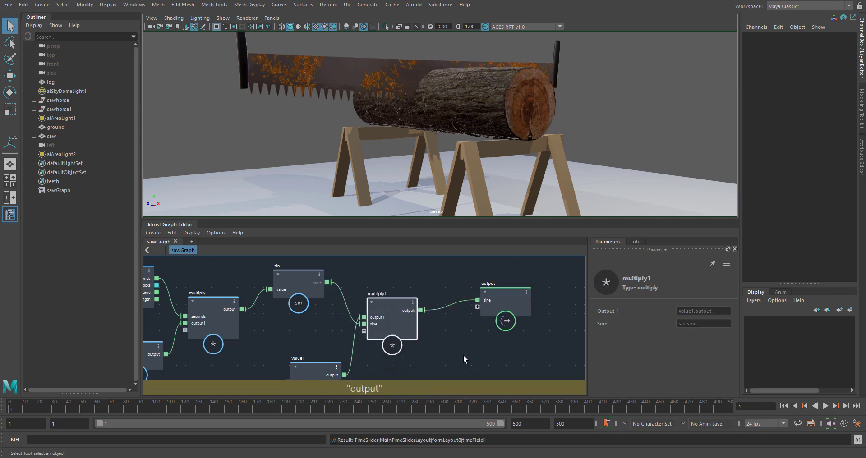
{"action": "left_click_drag", "start_coordinate": [316, 369], "coordinate": [316, 353]}
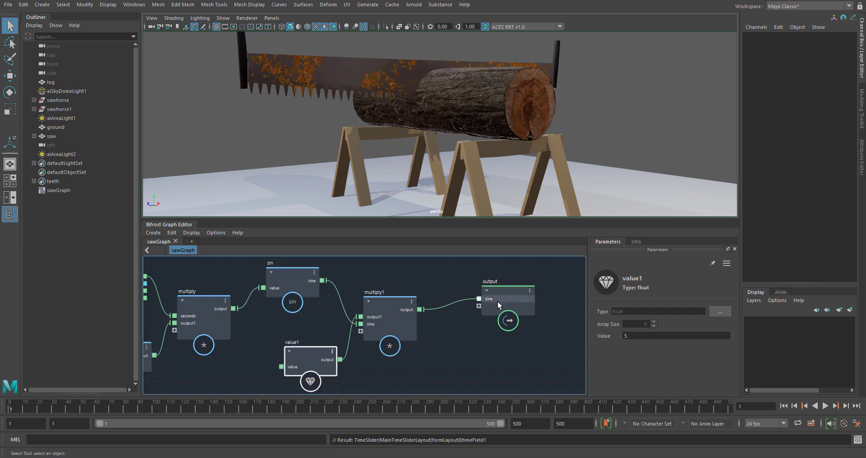
- Rename the output node's sine port to anim
{"action": "right_click", "coordinate": [494, 299]}
{"action": "left_click", "coordinate": [512, 303]}
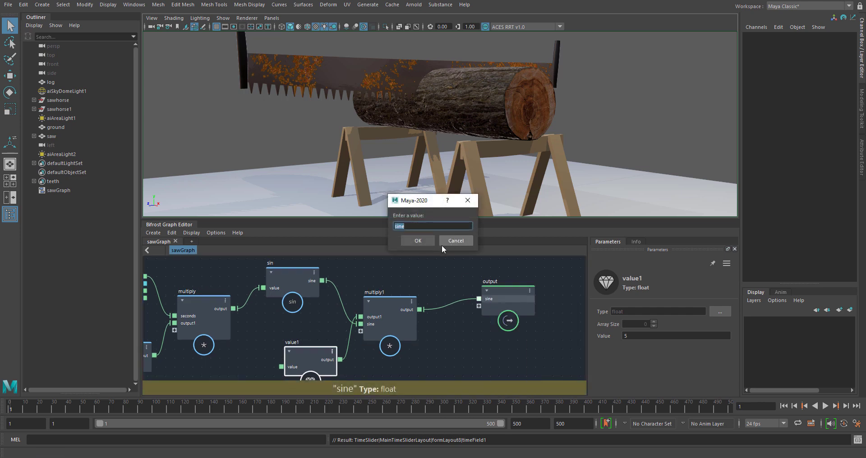
{"action": "type", "text": "anim"}
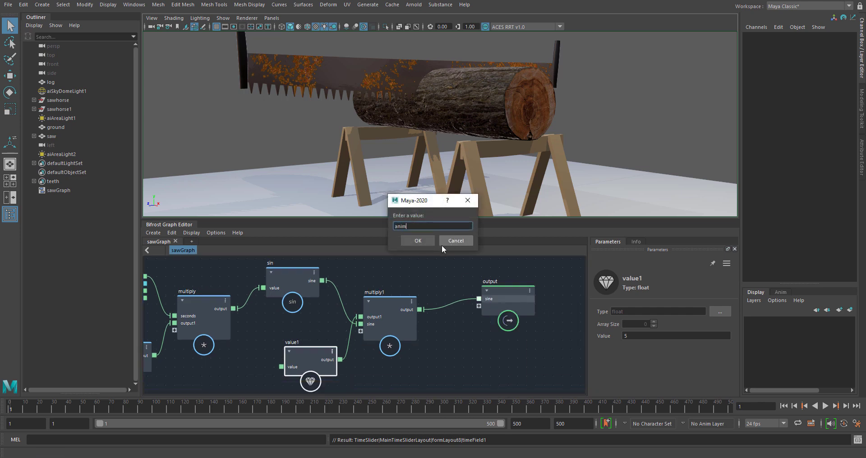
{"action": "key", "text": "Return"}
{"action": "key", "text": "a"}
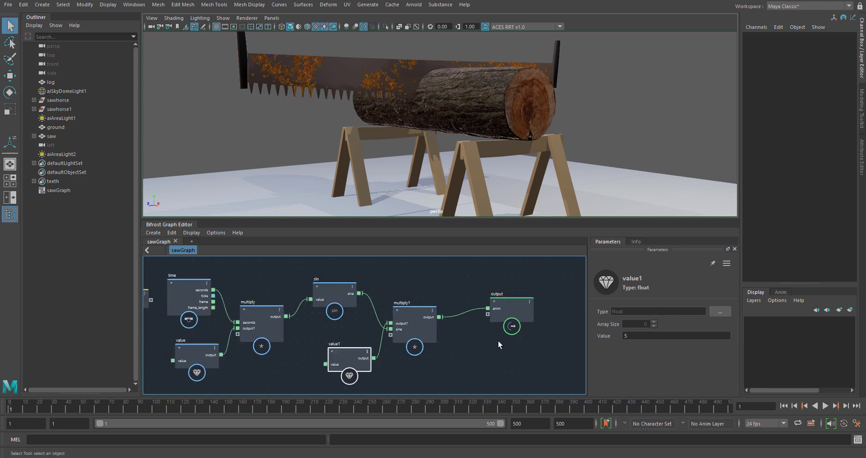
- Set the value1 node's value to 9 and play the animation to preview the saw's stroke
{"action": "double_click", "coordinate": [625, 336]}
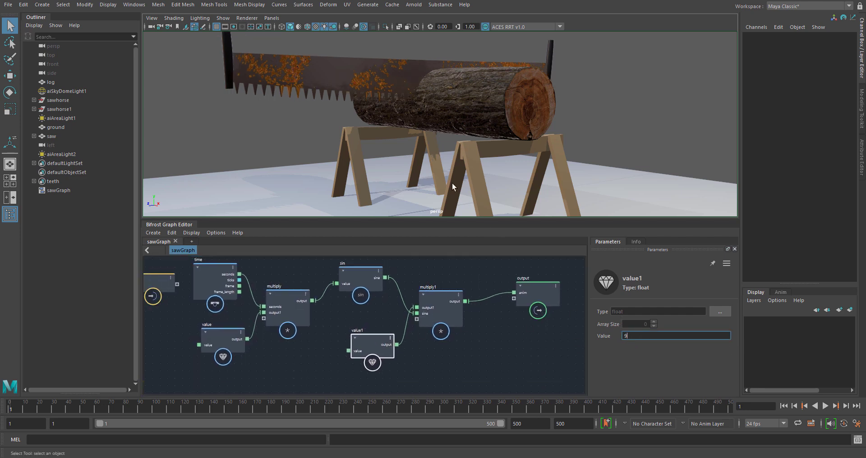
{"action": "left_click", "coordinate": [826, 407]}
{"action": "right_click_drag", "start_coordinate": [638, 172], "coordinate": [577, 153], "text": "alt"}
{"action": "middle_click_drag", "start_coordinate": [577, 152], "coordinate": [586, 171], "text": "alt"}
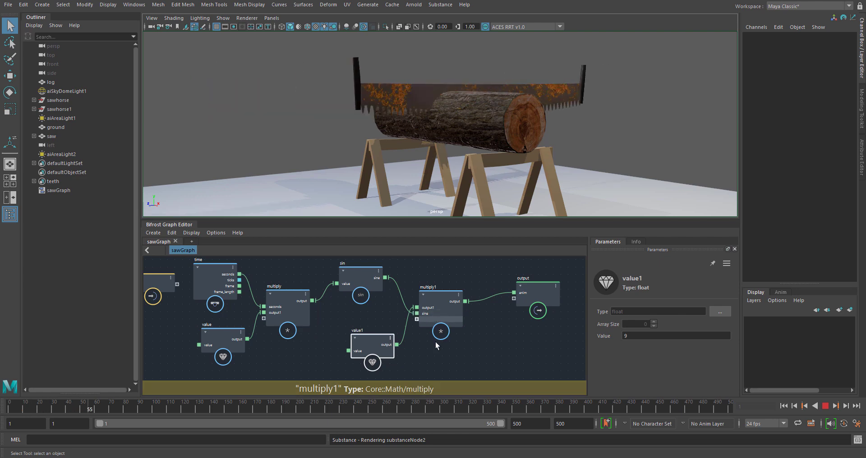
- Set the value node's value to 0.5, watch the saw's stroke from another angle, and stop the playback
{"action": "left_click", "coordinate": [224, 334]}
{"action": "left_click", "coordinate": [623, 336]}
{"action": "type", "text": "0.5"}
{"action": "key", "text": "Return"}
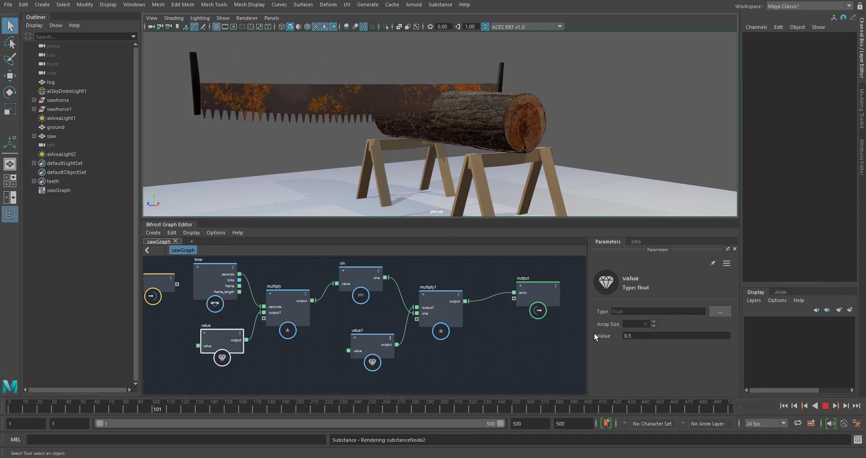
{"action": "left_click_drag", "start_coordinate": [478, 158], "coordinate": [531, 138], "text": "alt"}
{"action": "middle_click_drag", "start_coordinate": [532, 137], "coordinate": [522, 164], "text": "alt"}
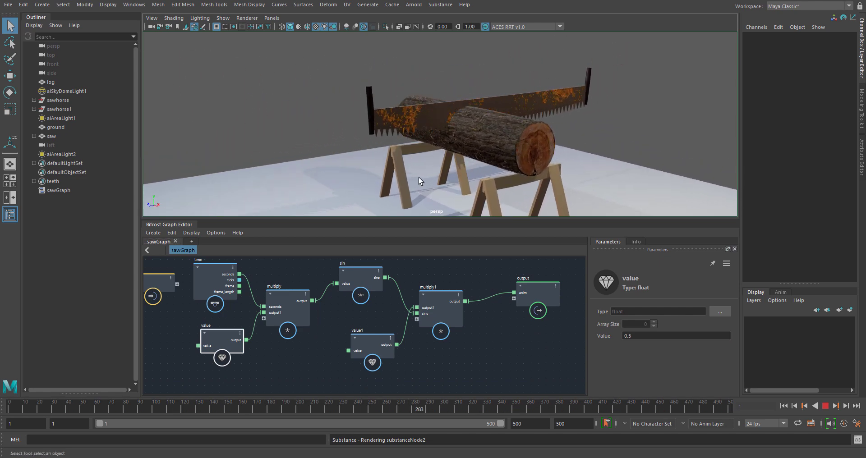
{"action": "left_click", "coordinate": [826, 406]}
- Enlarge the graph editor area and rearrange the nodes so that value1 sits directly below the value node
{"action": "middle_click_drag", "start_coordinate": [441, 327], "coordinate": [495, 318], "text": "alt"}
{"action": "right_click_drag", "start_coordinate": [519, 332], "coordinate": [429, 326], "text": "alt"}
{"action": "left_click_drag", "start_coordinate": [519, 220], "coordinate": [474, 180]}
{"action": "left_click_drag", "start_coordinate": [443, 303], "coordinate": [337, 326]}
{"action": "right_click_drag", "start_coordinate": [425, 314], "coordinate": [506, 298], "text": "alt"}
{"action": "middle_click_drag", "start_coordinate": [456, 289], "coordinate": [486, 287], "text": "alt"}
- Move the input node beside the value nodes and connect it to the value ports of value and value1
{"action": "left_click_drag", "start_coordinate": [267, 248], "coordinate": [227, 319]}
{"action": "right_click_drag", "start_coordinate": [257, 307], "coordinate": [299, 310], "text": "alt"}
{"action": "scroll", "coordinate": [299, 310], "scroll_direction": "up", "scroll_amount": 2}
{"action": "left_click_drag", "start_coordinate": [269, 298], "coordinate": [359, 288]}
{"action": "left_click_drag", "start_coordinate": [269, 298], "coordinate": [363, 345]}
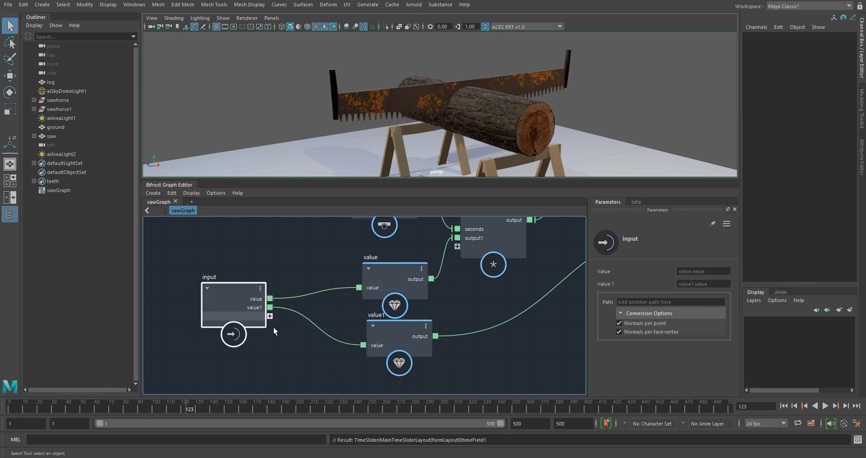
- Rename the input node's value port to freq
{"action": "right_click", "coordinate": [259, 299]}
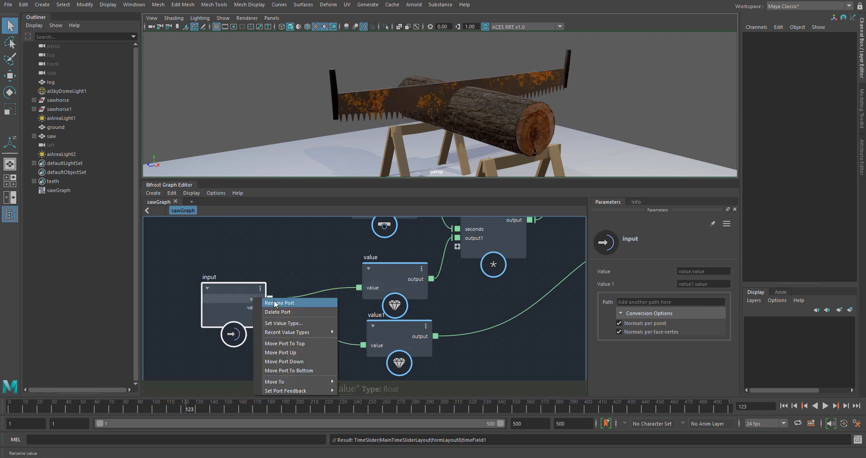
{"action": "left_click", "coordinate": [277, 304]}
{"action": "double_click", "coordinate": [405, 227]}
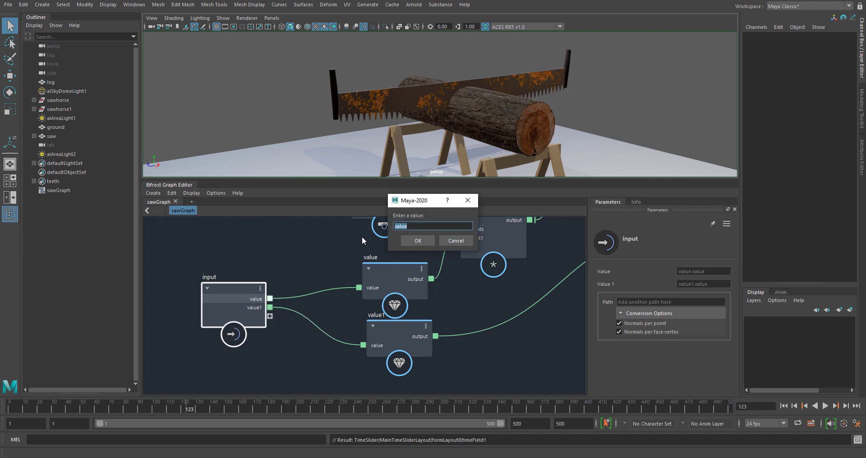
{"action": "type", "text": "freq"}
{"action": "key", "text": "Return"}
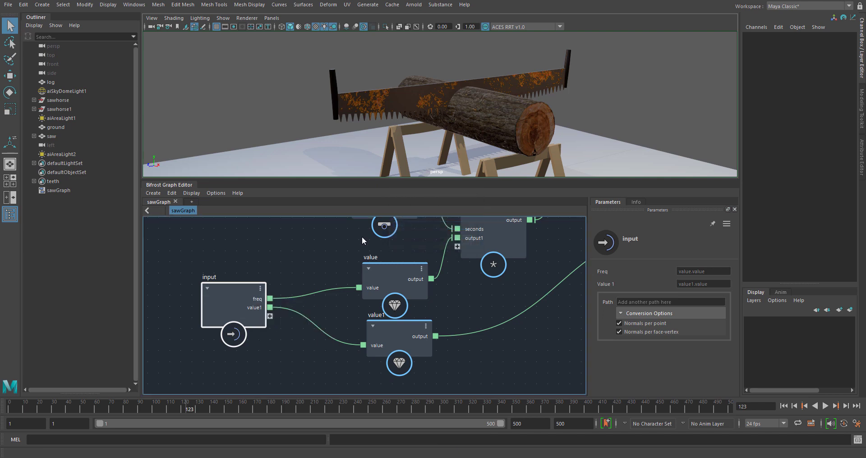
- Rename the input node's value1 port to amp and nudge the node into place
{"action": "right_click", "coordinate": [254, 308]}
{"action": "left_click", "coordinate": [265, 316]}
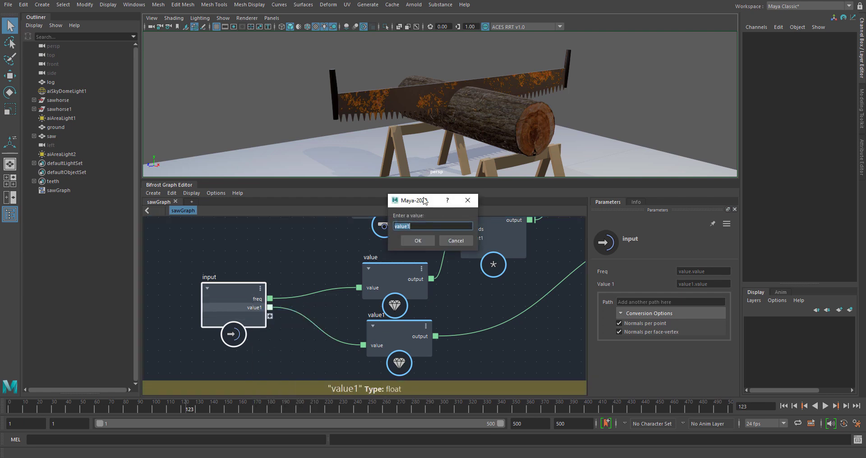
{"action": "double_click", "coordinate": [402, 226]}
{"action": "type", "text": "amp"}
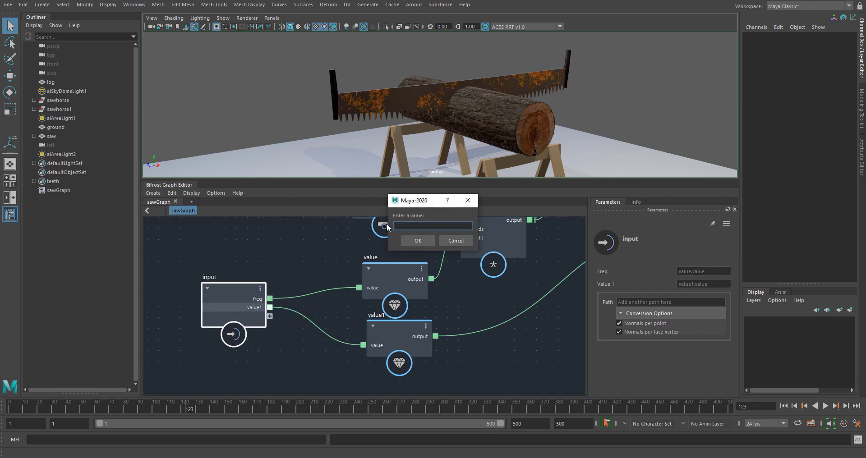
{"action": "key", "text": "Return"}
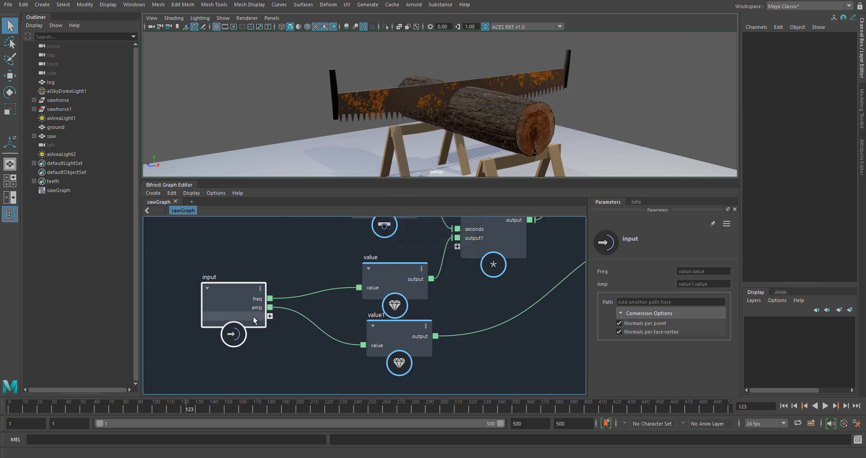
{"action": "left_click_drag", "start_coordinate": [229, 294], "coordinate": [233, 297]}
- Set sawGraph's Freq attribute to 0.5 and its Amp attribute to 8, then deselect it
{"action": "left_click", "coordinate": [66, 190]}
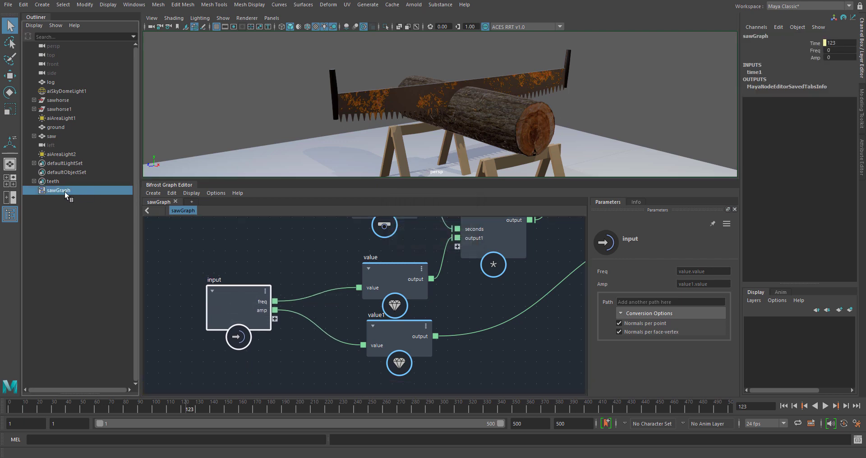
{"action": "scroll", "coordinate": [485, 315], "scroll_direction": "down", "scroll_amount": 1}
{"action": "middle_click_drag", "start_coordinate": [468, 302], "coordinate": [353, 328], "text": "alt"}
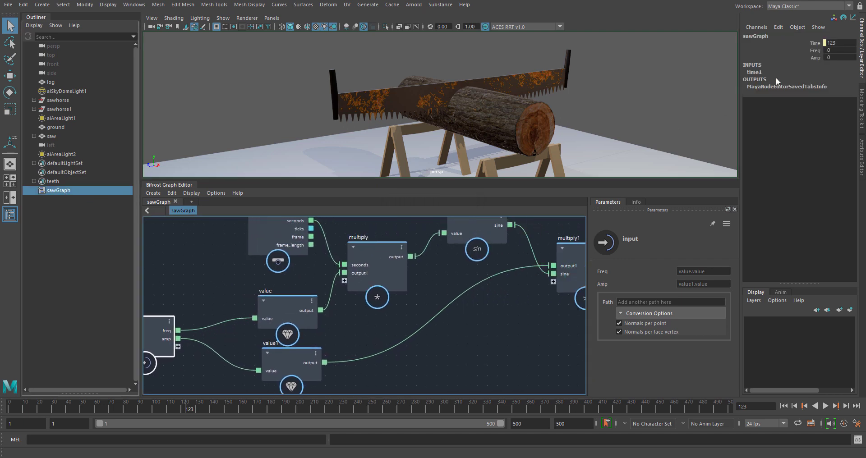
{"action": "left_click", "coordinate": [828, 50]}
{"action": "type", "text": "0.5"}
{"action": "key", "text": "Tab"}
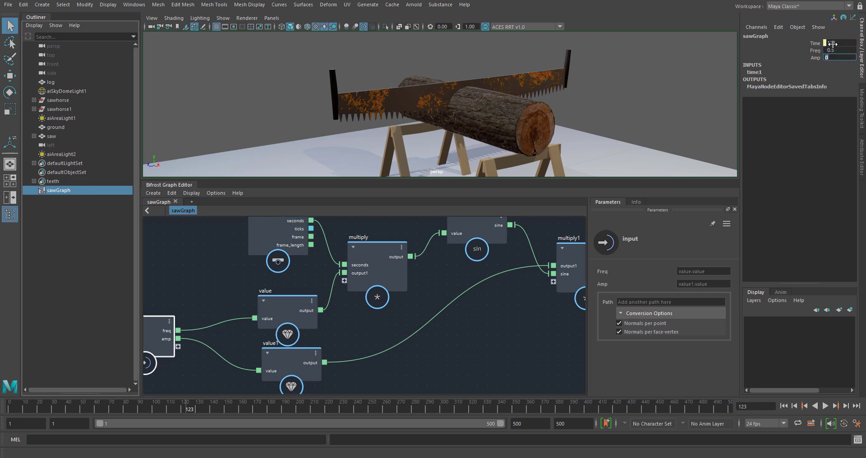
{"action": "type", "text": "5"}
{"action": "key", "text": "Tab"}
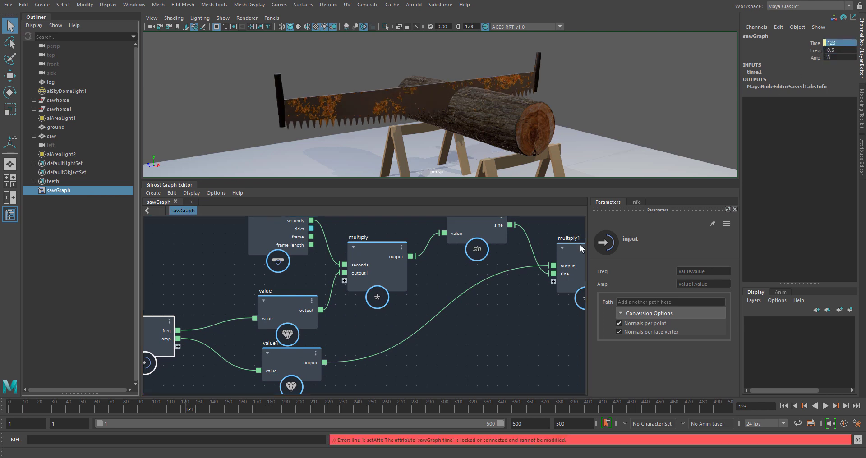
{"action": "left_click", "coordinate": [598, 113]}
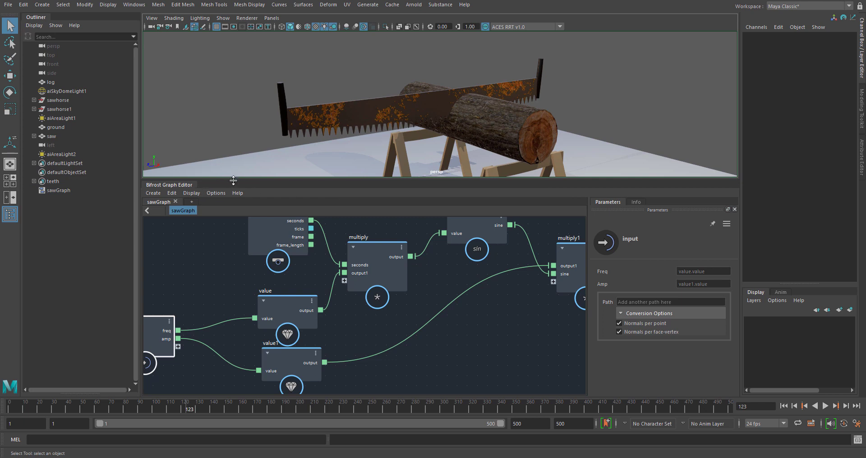
- Give the viewport more room and group all nodes between input and output into a single compound
{"action": "left_click_drag", "start_coordinate": [230, 181], "coordinate": [253, 222]}
{"action": "scroll", "coordinate": [452, 332], "scroll_direction": "down", "scroll_amount": 3}
{"action": "middle_click_drag", "start_coordinate": [452, 332], "coordinate": [427, 305], "text": "alt"}
{"action": "left_click", "coordinate": [508, 298]}
{"action": "left_click_drag", "start_coordinate": [264, 264], "coordinate": [513, 369]}
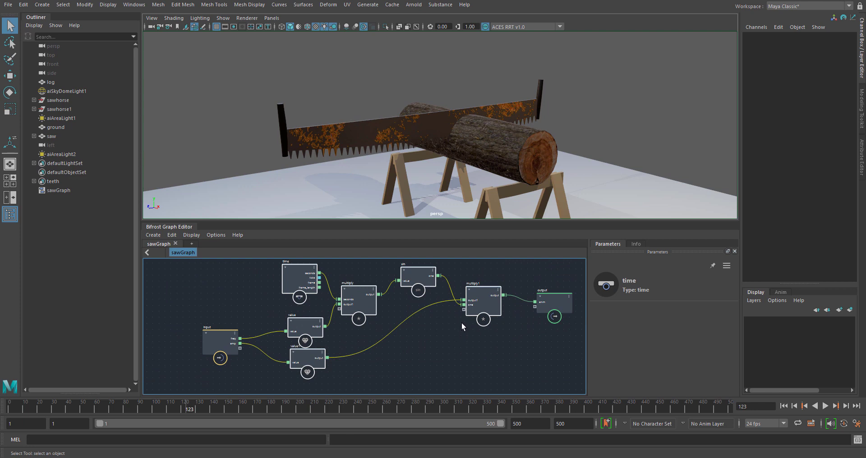
{"action": "key", "text": "ctrl+g"}
{"action": "key", "text": "a"}
- Line up the input, compound and output nodes close together in a compact row
{"action": "left_click", "coordinate": [548, 303]}
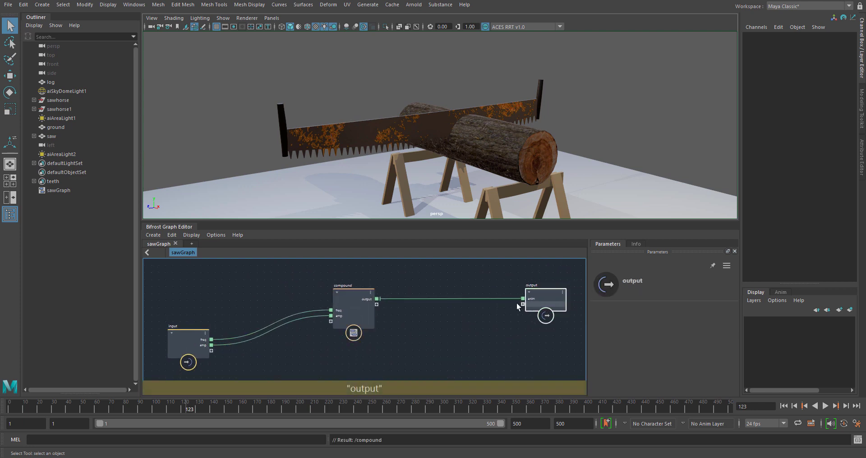
{"action": "left_click_drag", "start_coordinate": [187, 337], "coordinate": [235, 307]}
{"action": "key", "text": "a"}
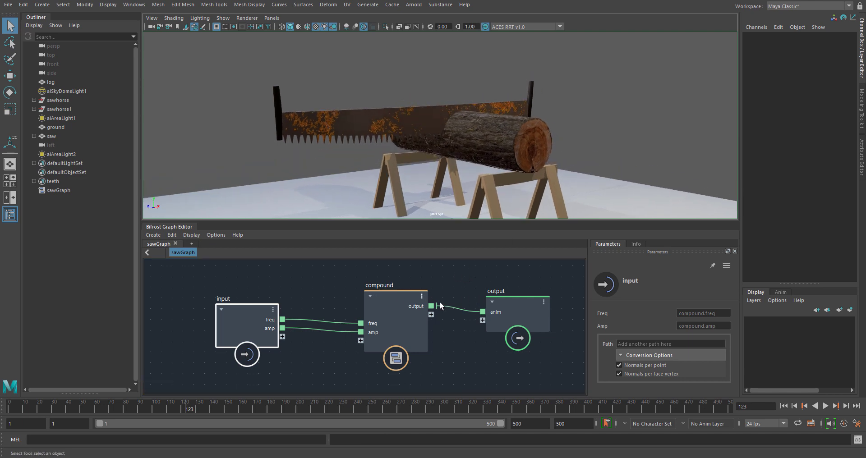
{"action": "left_click_drag", "start_coordinate": [402, 312], "coordinate": [379, 308]}
{"action": "left_click_drag", "start_coordinate": [506, 309], "coordinate": [475, 301]}
{"action": "middle_click_drag", "start_coordinate": [439, 354], "coordinate": [403, 331], "text": "alt"}
{"action": "scroll", "coordinate": [404, 329], "scroll_direction": "down", "scroll_amount": 1}
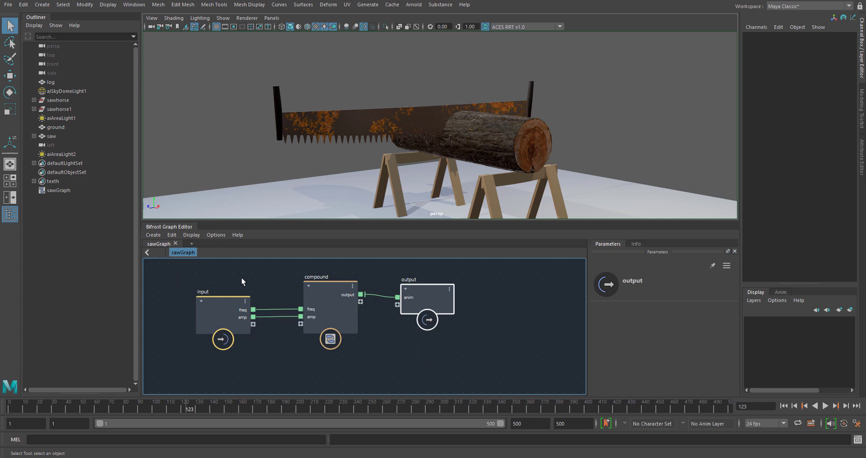
{"action": "middle_click_drag", "start_coordinate": [472, 319], "coordinate": [481, 315], "text": "alt"}
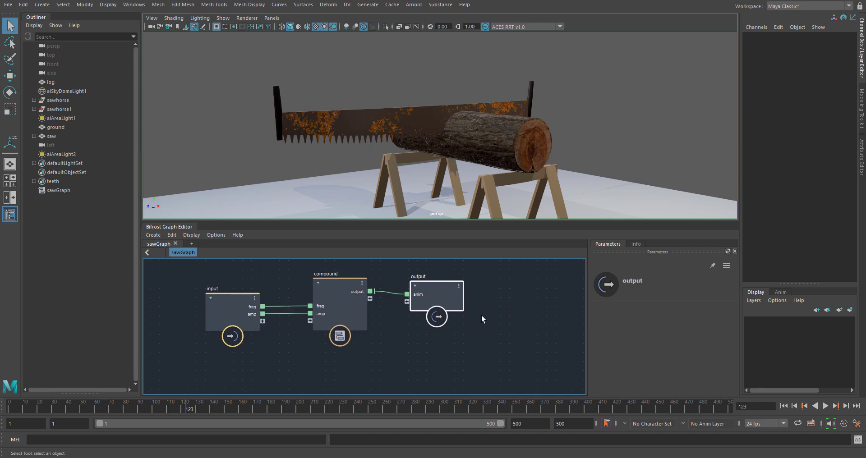